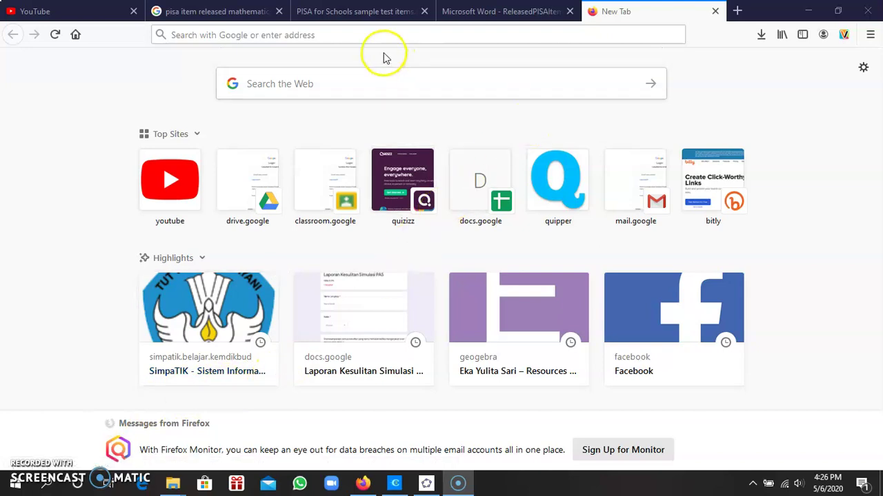
- Open the school.quipper.com website
{"action": "left_click", "coordinate": [359, 33]}
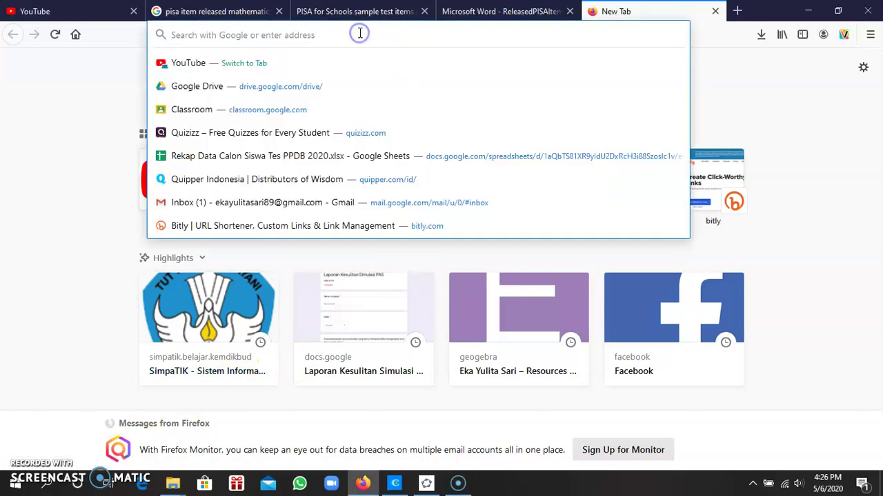
{"action": "type", "text": "s"}
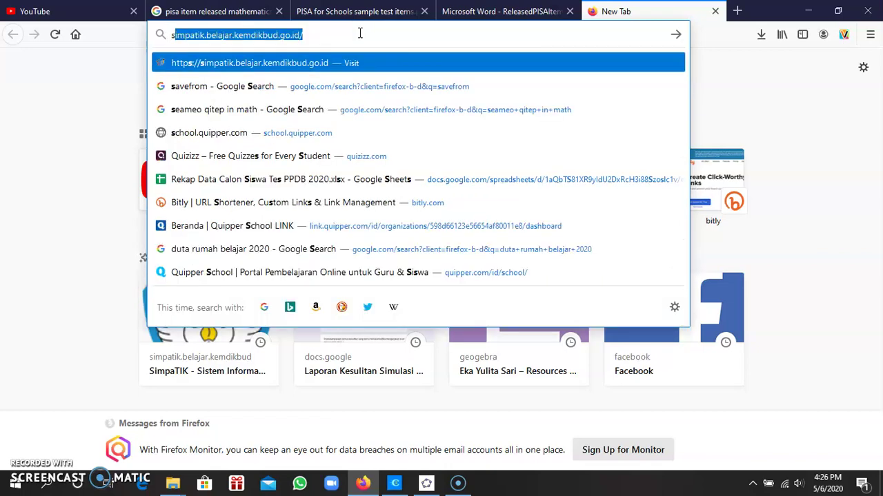
{"action": "type", "text": "chool.quipper.com/"}
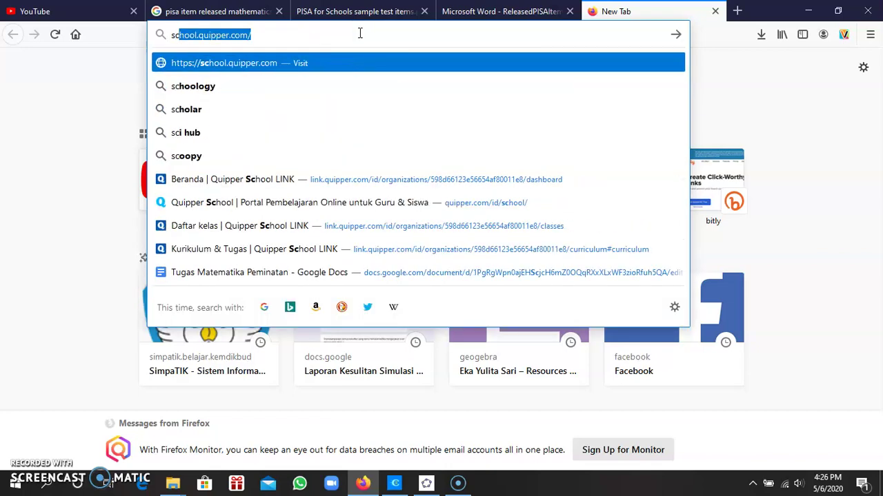
{"action": "key", "text": "Right"}
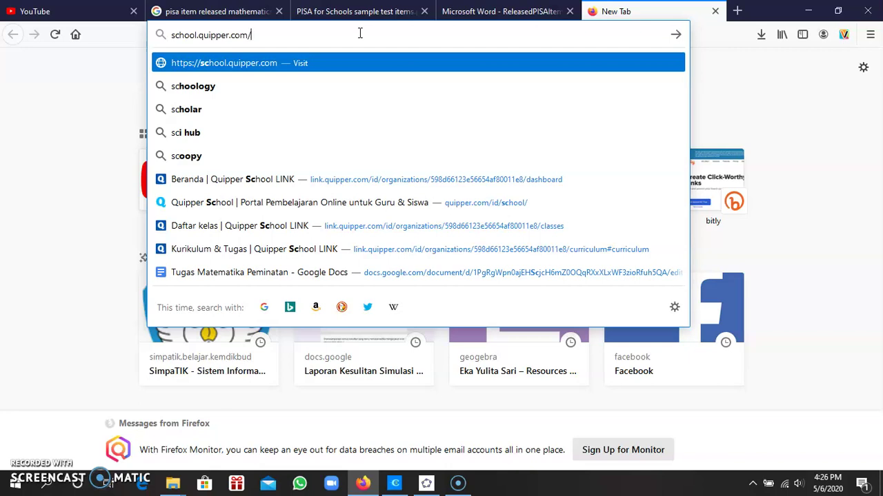
{"action": "key", "text": "Return"}
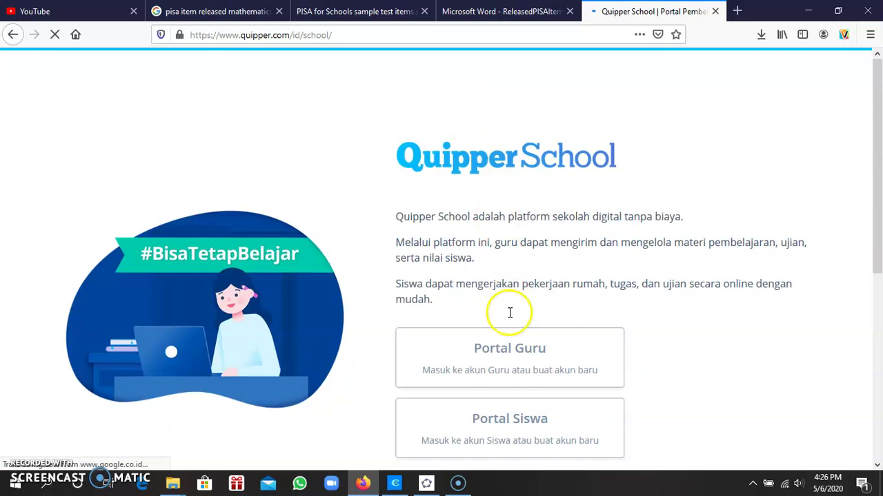
- Enter the teacher portal (Portal Guru) and sign in with the prefilled account credentials
{"action": "left_click", "coordinate": [504, 354]}
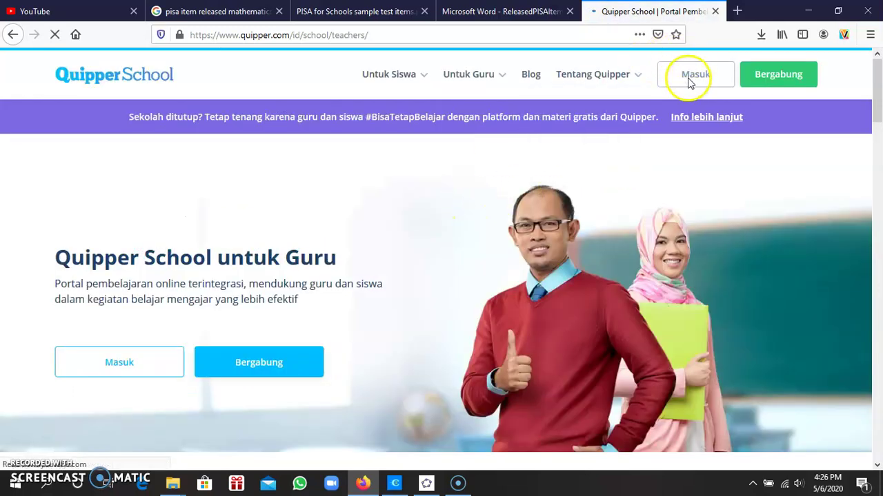
{"action": "left_click", "coordinate": [687, 80]}
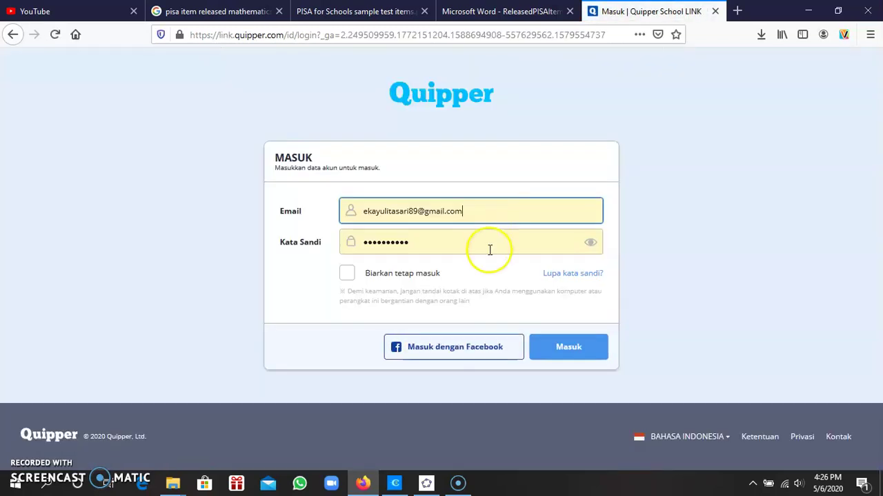
{"action": "left_click", "coordinate": [565, 347]}
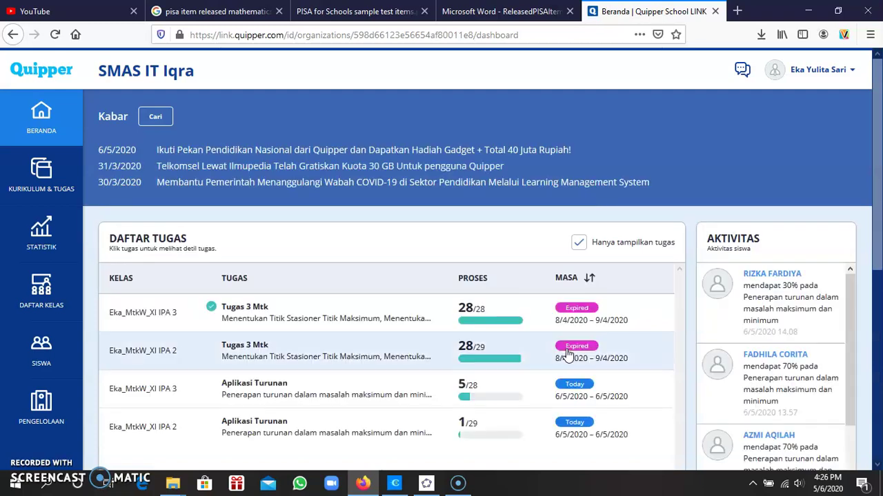
- Open the class list (Daftar Kelas) and go to the end of the active classes
{"action": "left_click_drag", "start_coordinate": [879, 110], "coordinate": [881, 62]}
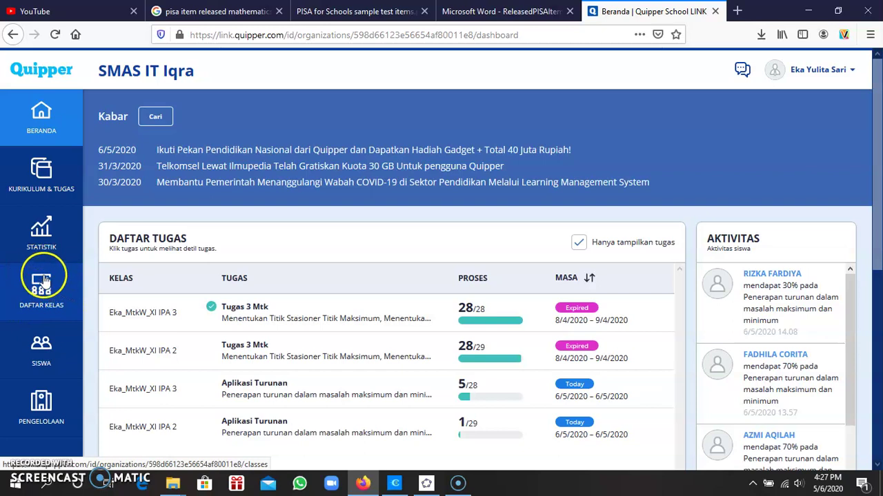
{"action": "left_click", "coordinate": [41, 307]}
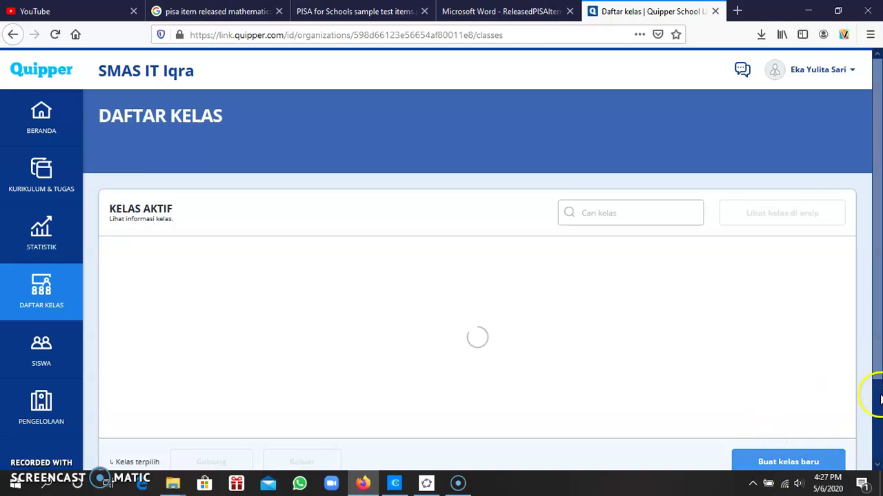
{"action": "scroll", "coordinate": [874, 394], "scroll_direction": "down", "scroll_amount": 3}
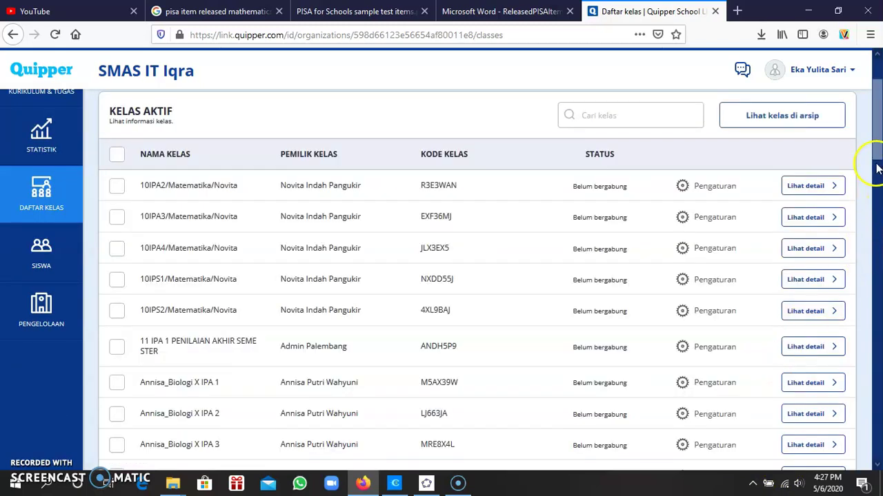
{"action": "left_click_drag", "start_coordinate": [878, 138], "coordinate": [878, 434]}
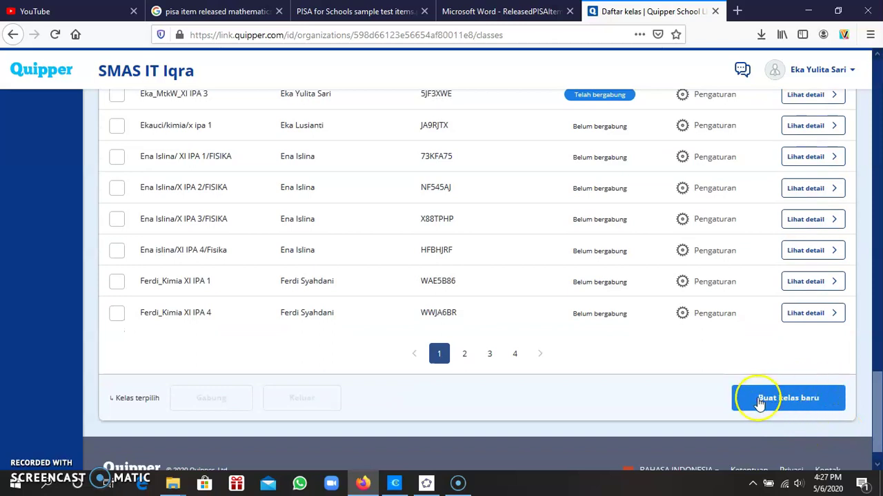
- Create a new Kls 11 class named "Simulasi PAS XI IPA 2 MTK EYS" with the default colour
{"action": "left_click", "coordinate": [803, 400]}
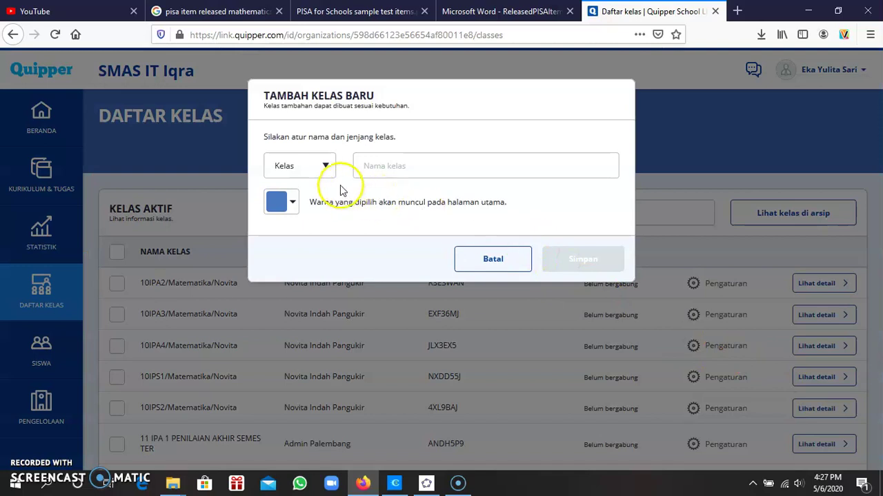
{"action": "left_click", "coordinate": [325, 169]}
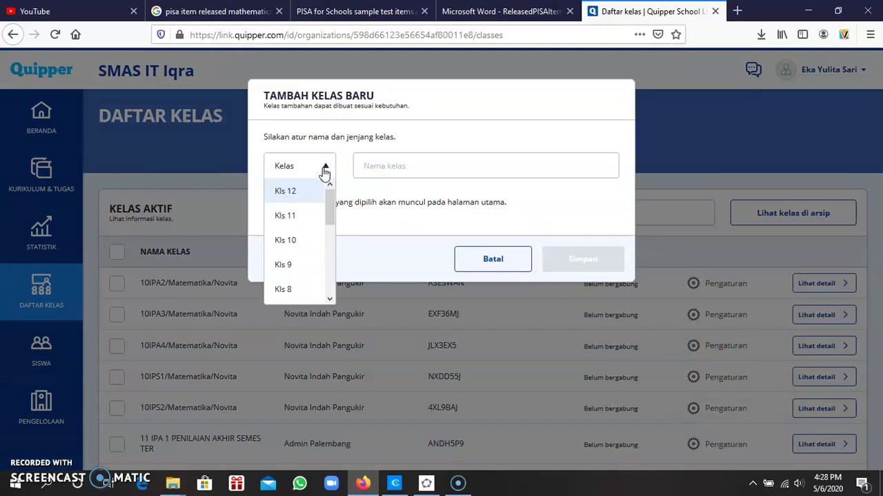
{"action": "left_click", "coordinate": [314, 217]}
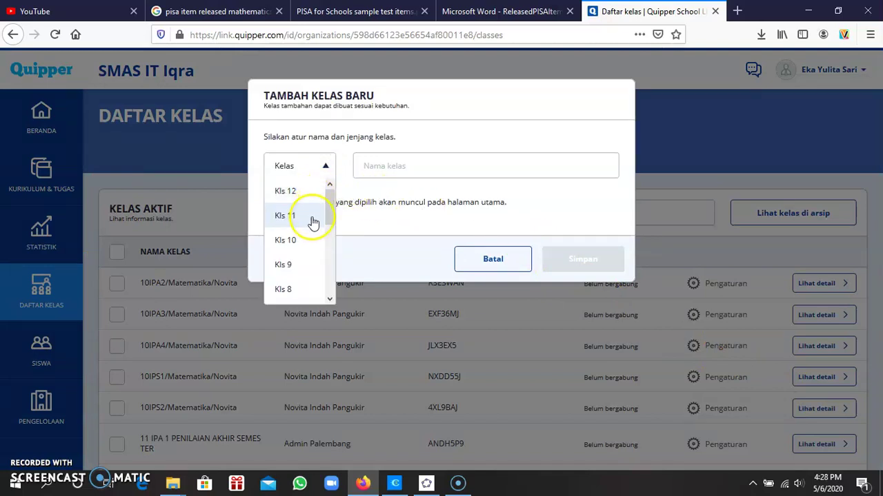
{"action": "left_click", "coordinate": [295, 216]}
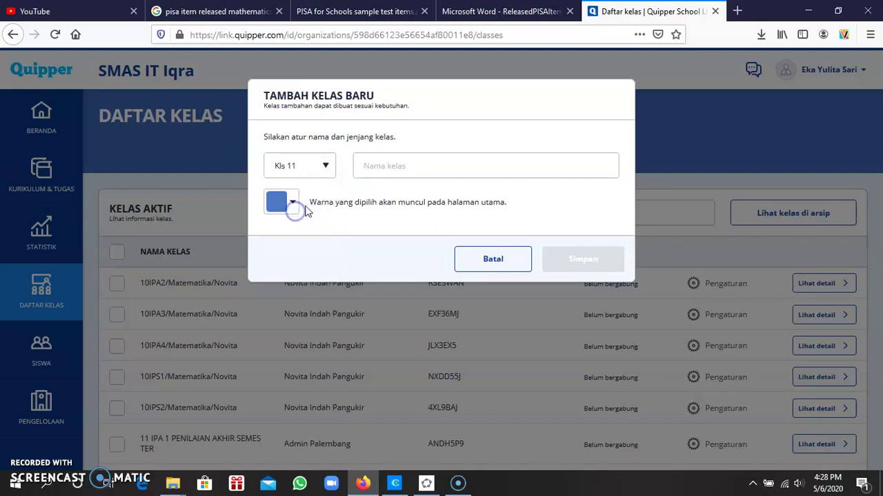
{"action": "left_click", "coordinate": [417, 165]}
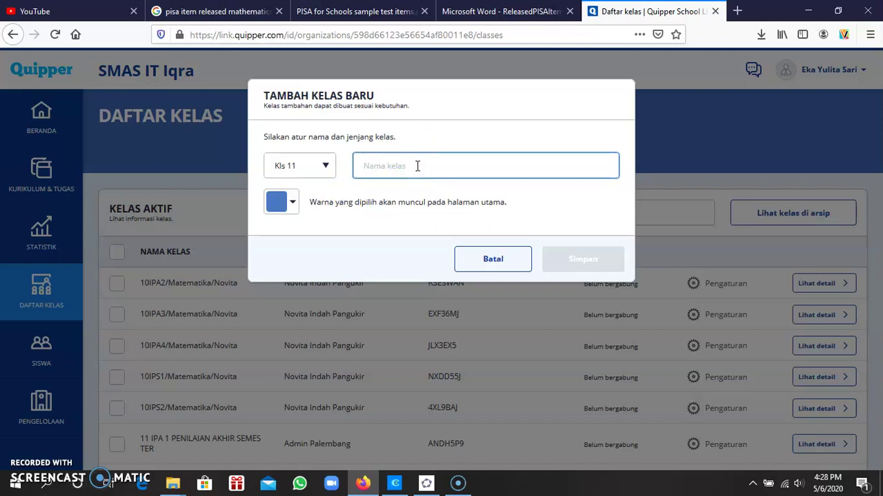
{"action": "type", "text": "Simulasi PAS XI IPA 2 MTK EYS"}
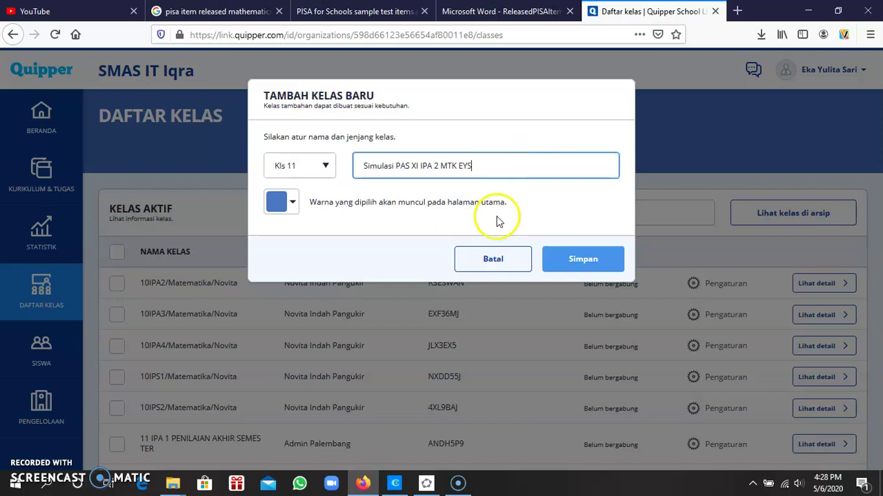
{"action": "left_click", "coordinate": [562, 266]}
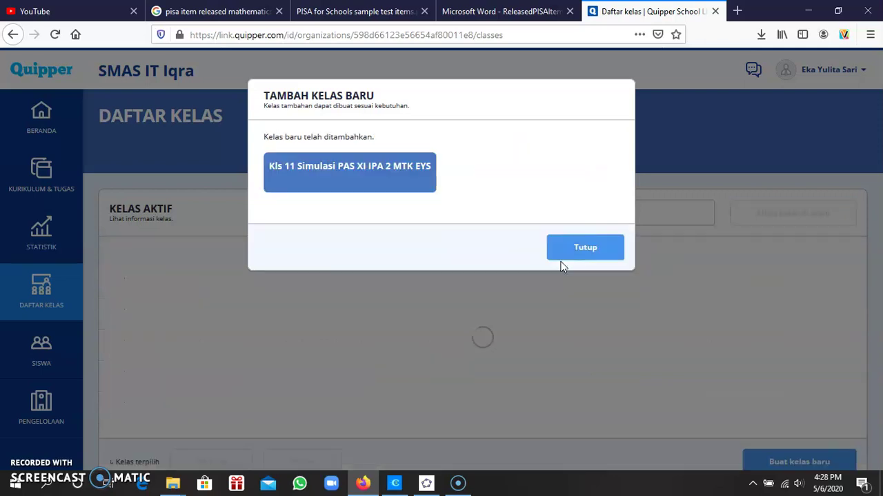
{"action": "left_click", "coordinate": [585, 248]}
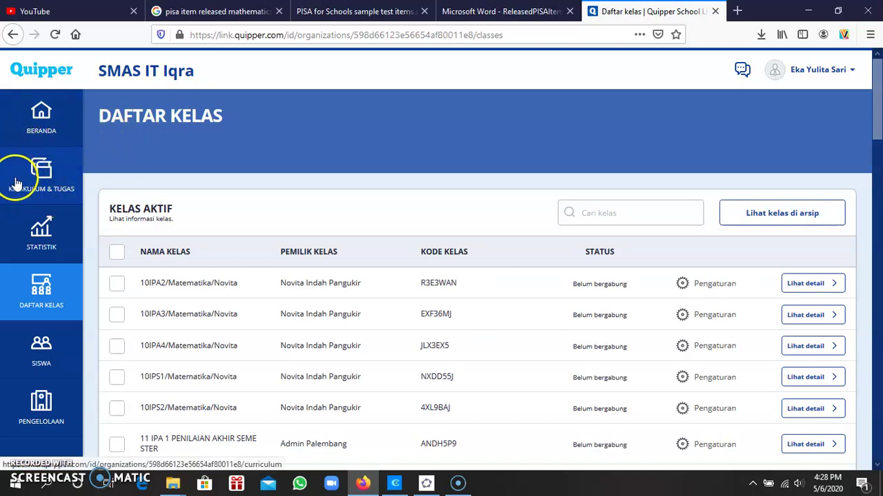
- Open the curriculum and assignments page (Kurikulum & Tugas) and reset the curriculum category to "-- Pilih kategori --"
{"action": "left_click", "coordinate": [49, 182]}
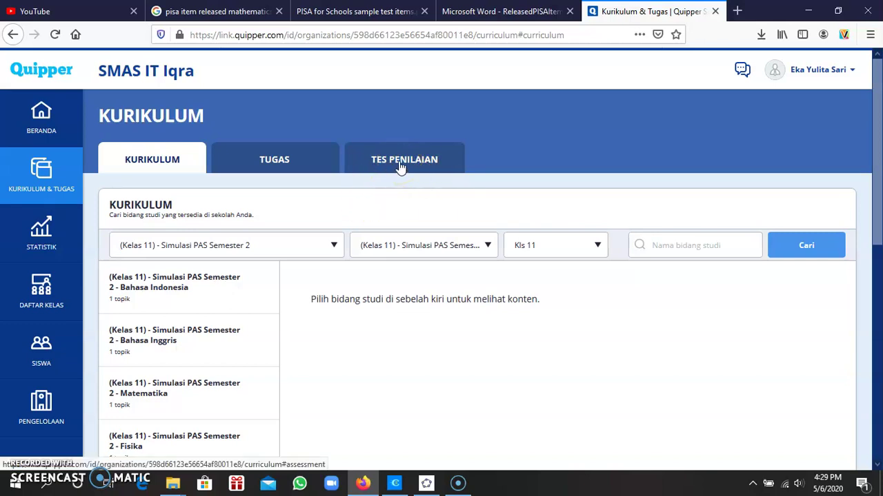
{"action": "left_click", "coordinate": [335, 246]}
{"action": "left_click", "coordinate": [303, 270]}
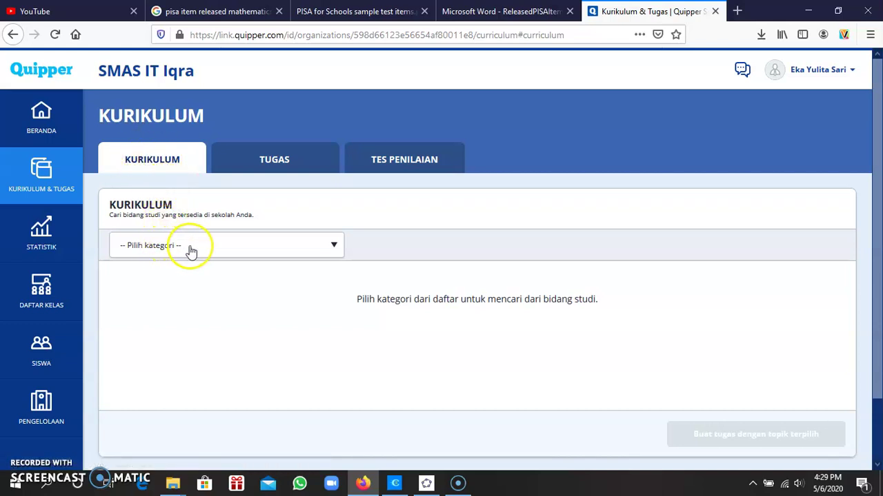
- Set the curriculum category to "(Kelas 11) - Simulasi PAS Semester 2" and open its Matematika subject
{"action": "left_click", "coordinate": [335, 246]}
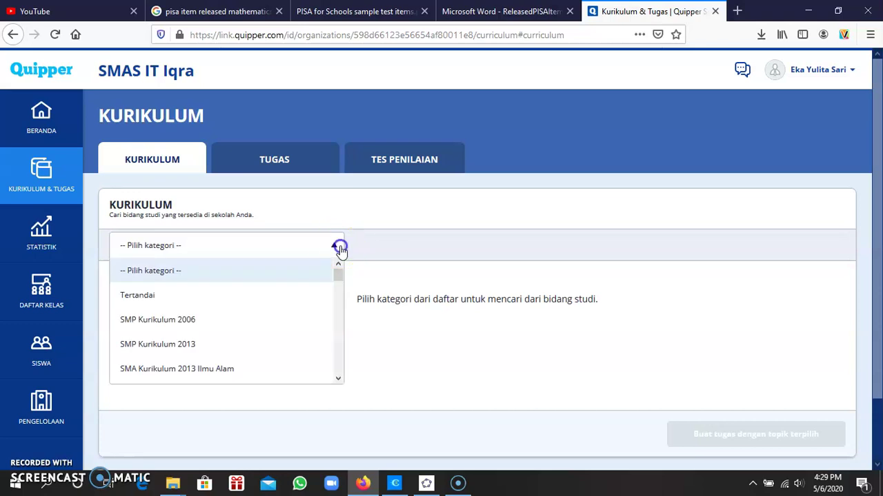
{"action": "left_click", "coordinate": [338, 280]}
{"action": "left_click_drag", "start_coordinate": [337, 275], "coordinate": [342, 375]}
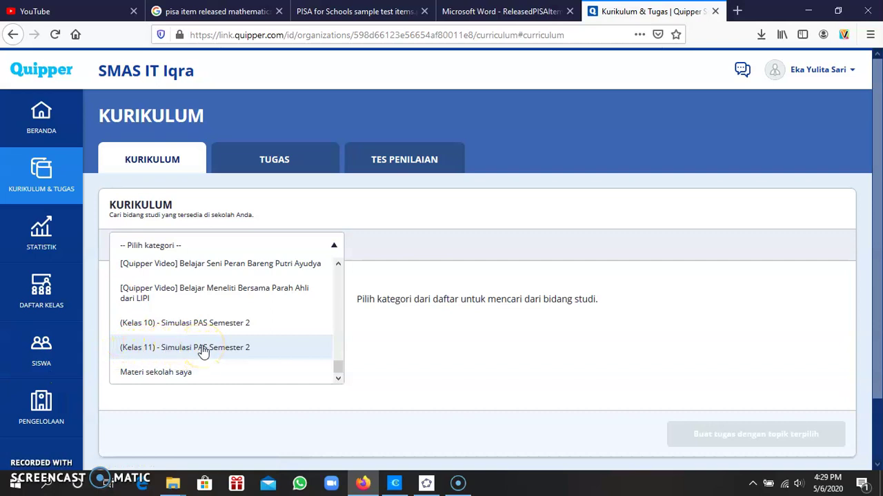
{"action": "left_click", "coordinate": [198, 325]}
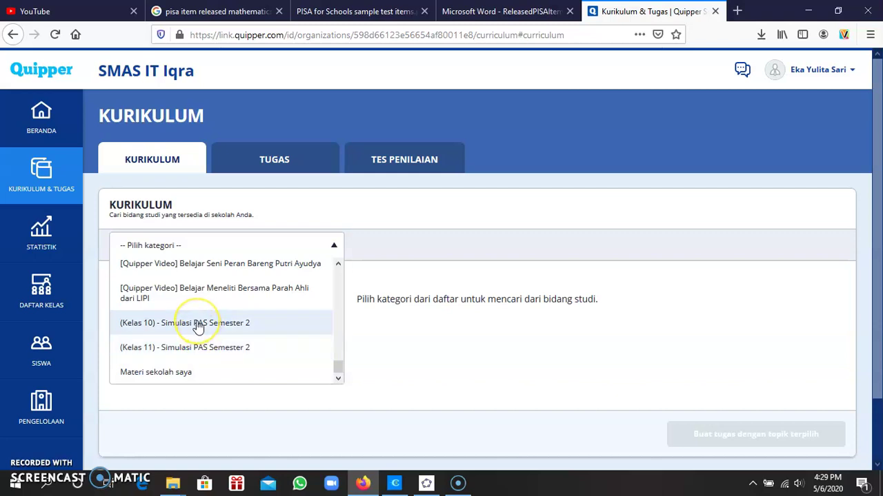
{"action": "left_click", "coordinate": [198, 346]}
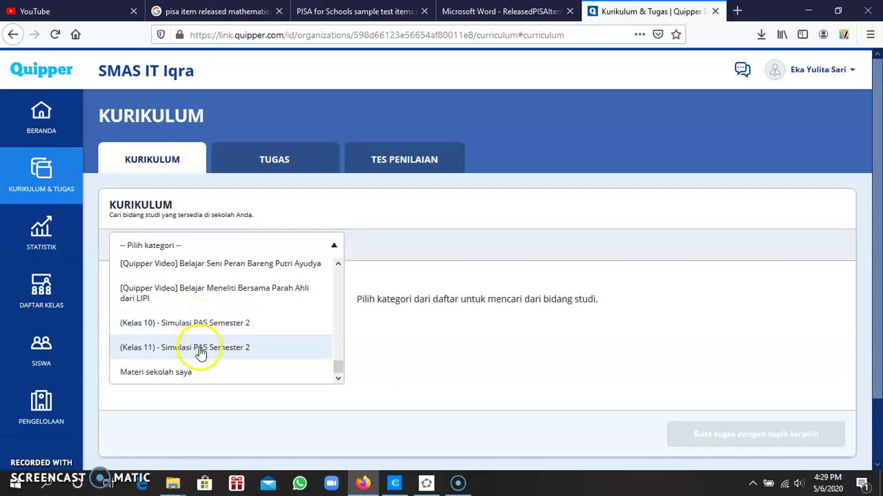
{"action": "left_click", "coordinate": [199, 349]}
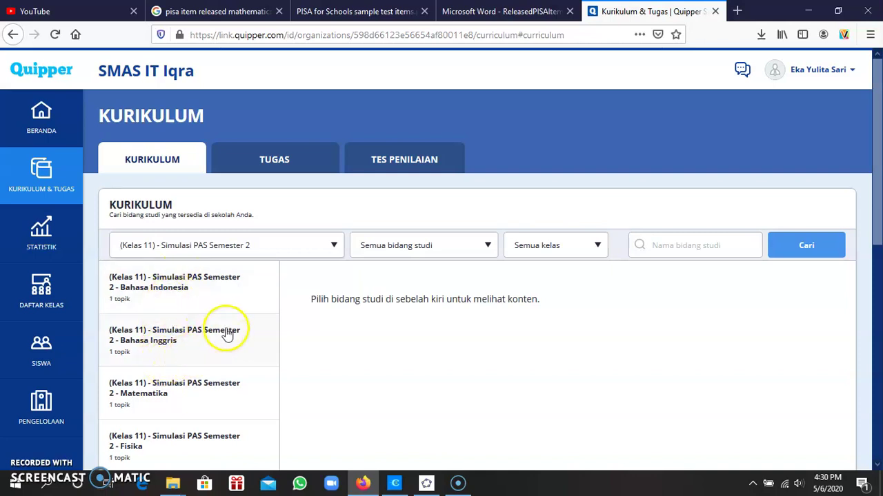
{"action": "left_click", "coordinate": [200, 388]}
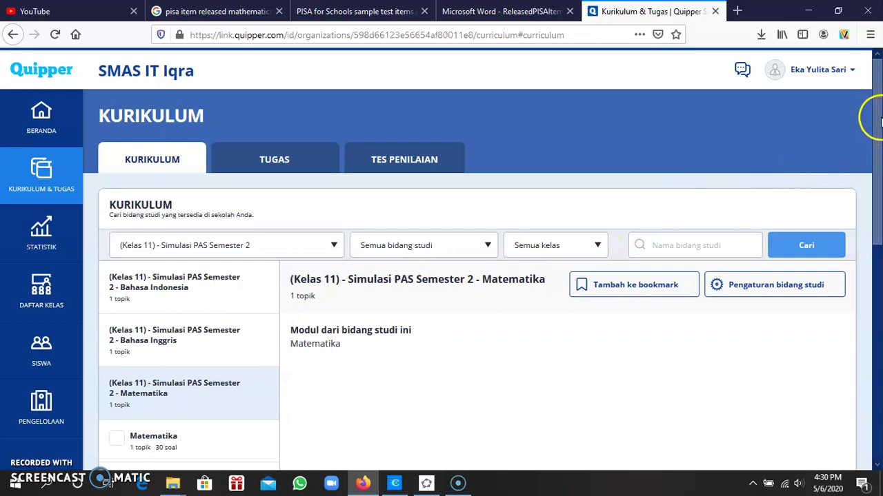
{"action": "left_click_drag", "start_coordinate": [878, 118], "coordinate": [878, 143]}
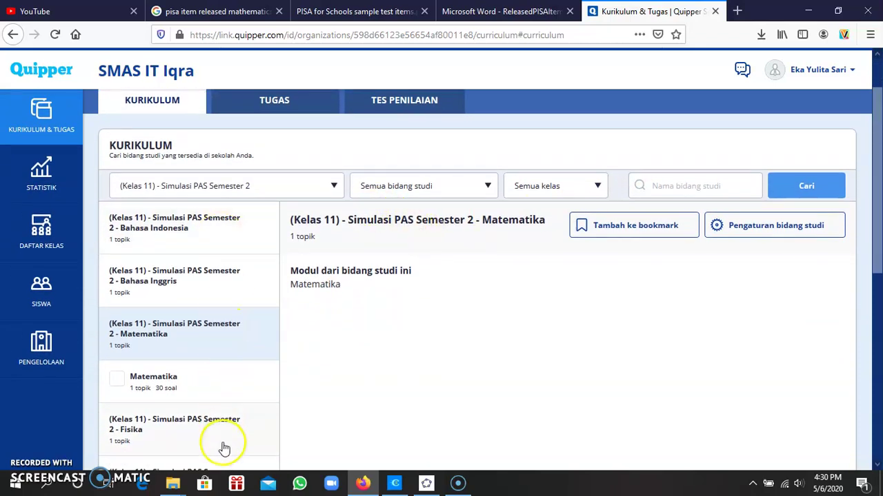
- Filter the subjects by "(Kelas 11) - Simulasi PAS Semester 2" and Kls 11, and search for "matematika"
{"action": "left_click", "coordinate": [479, 188]}
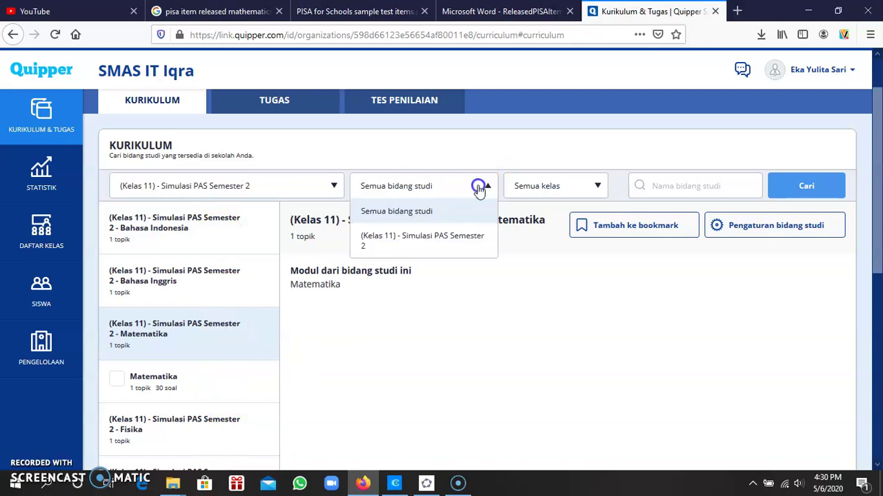
{"action": "left_click", "coordinate": [450, 238]}
{"action": "left_click", "coordinate": [543, 189]}
{"action": "left_click", "coordinate": [543, 237]}
{"action": "left_click", "coordinate": [667, 190]}
{"action": "type", "text": "matematika"}
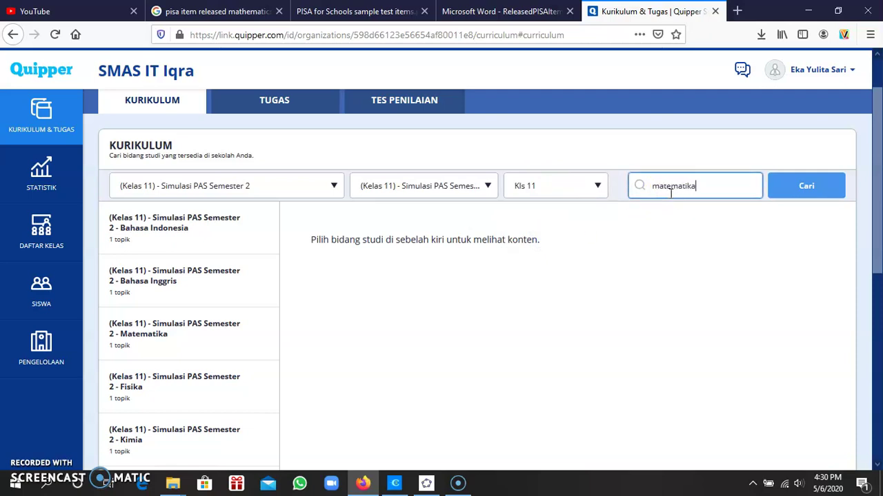
{"action": "left_click", "coordinate": [786, 186]}
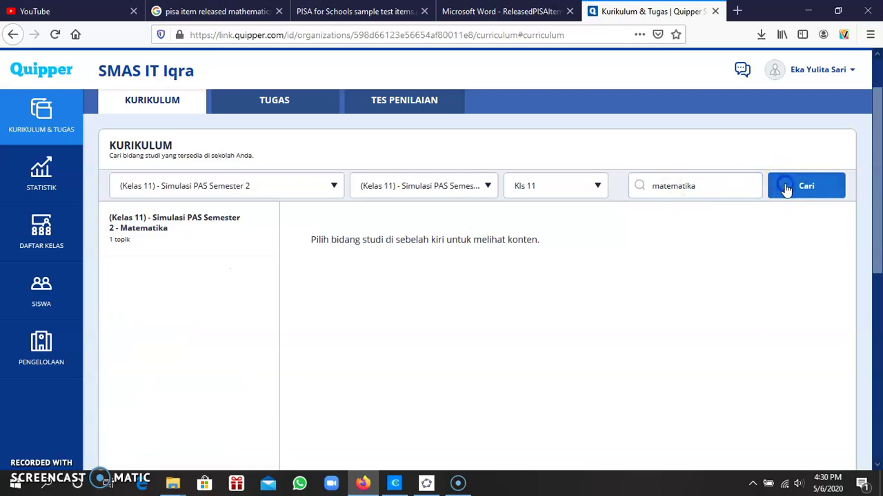
- Open the "(Kelas 11) - Simulasi PAS Semester 2 - Matematika" subject and its Matematika module
{"action": "left_click", "coordinate": [179, 229]}
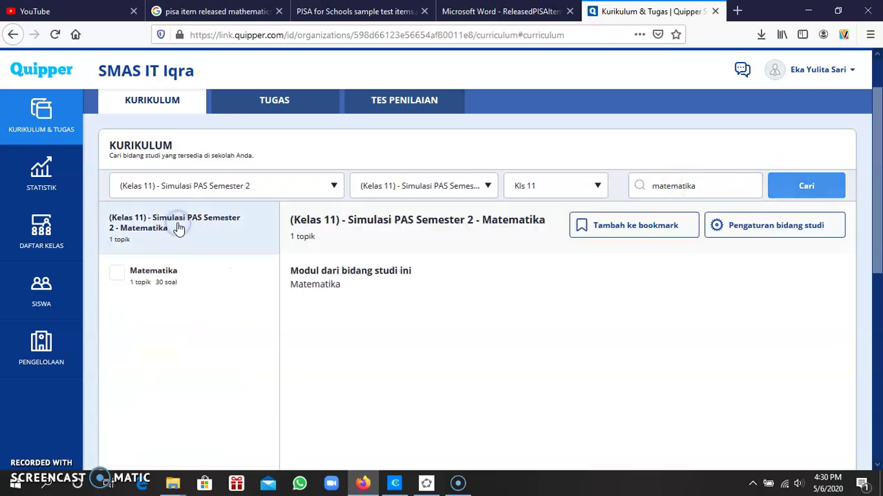
{"action": "left_click", "coordinate": [162, 276]}
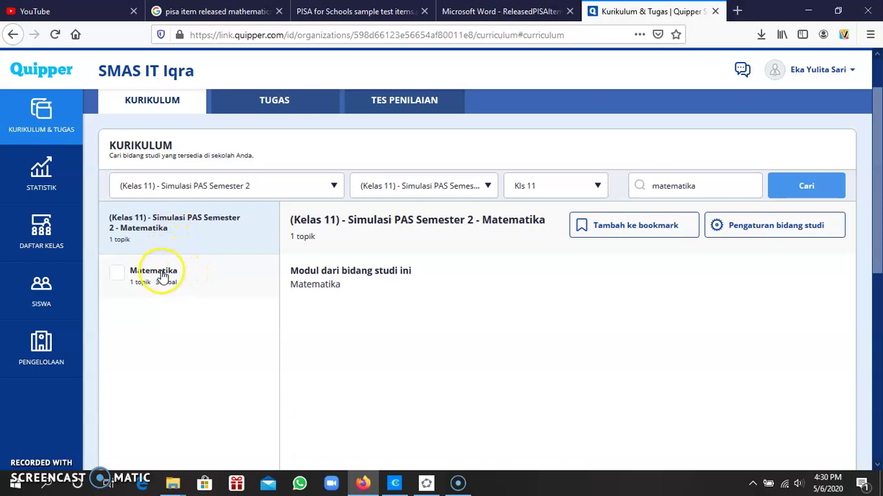
{"action": "left_click", "coordinate": [157, 273]}
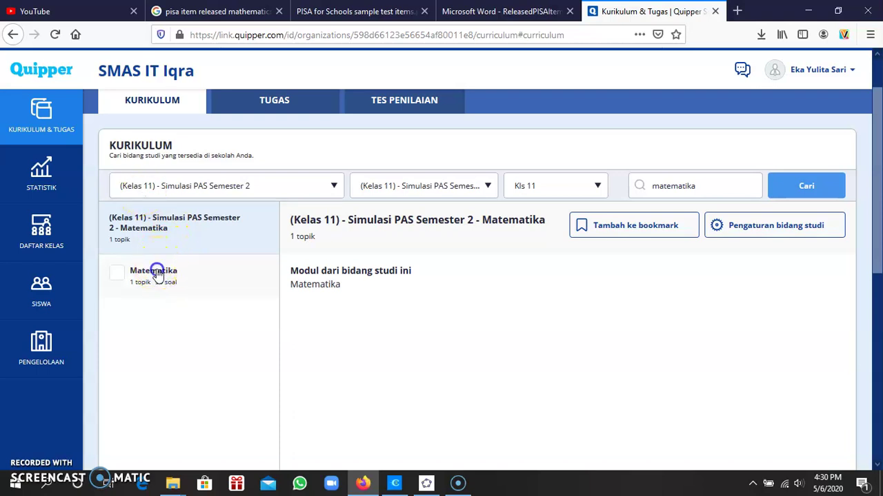
- Open the Matematika topic inside the Matematika module and review its questions, correct answers and explanations through to the end
{"action": "left_click", "coordinate": [160, 316]}
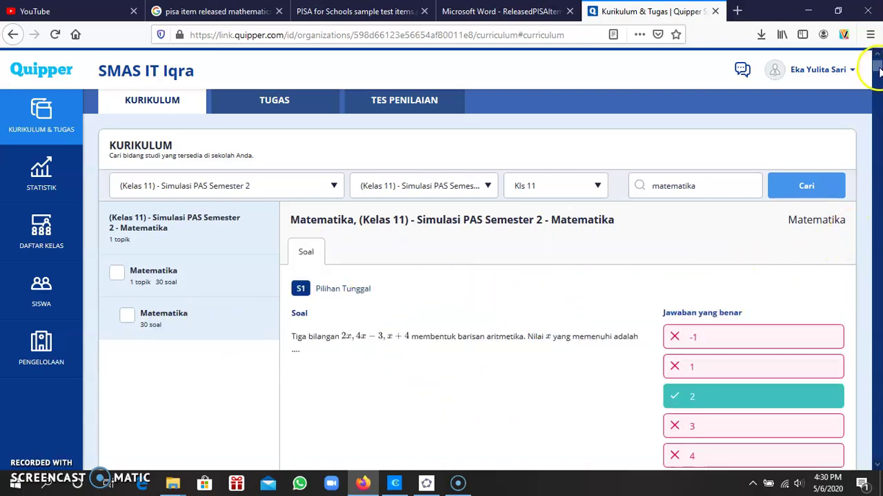
{"action": "mouse_move", "coordinate": [880, 68]}
{"action": "left_mouse_down"}
{"action": "mouse_move", "coordinate": [880, 86]}
{"action": "mouse_move", "coordinate": [880, 67]}
{"action": "left_mouse_up"}
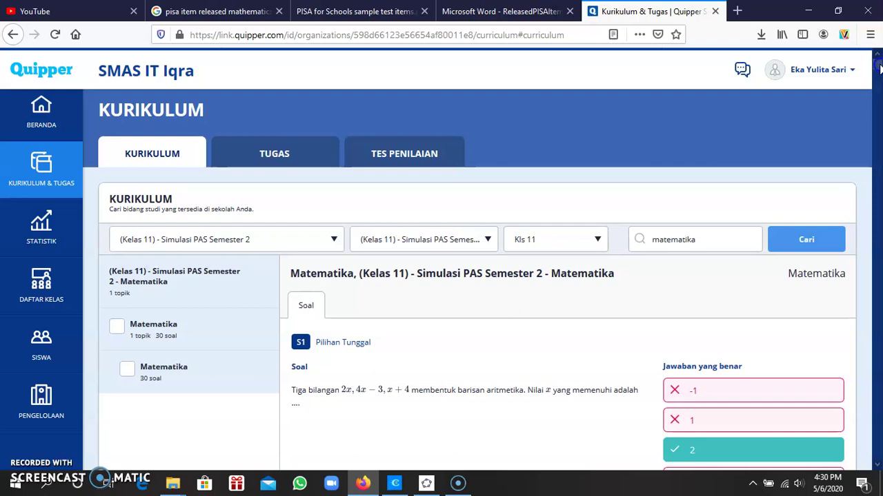
{"action": "scroll", "coordinate": [880, 67], "scroll_direction": "down", "scroll_amount": 2}
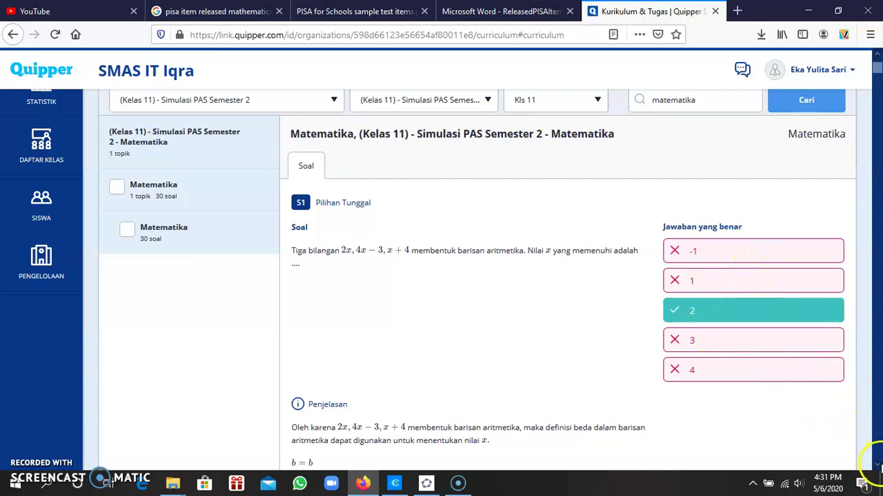
{"action": "scroll", "coordinate": [876, 467], "scroll_direction": "down", "scroll_amount": 5}
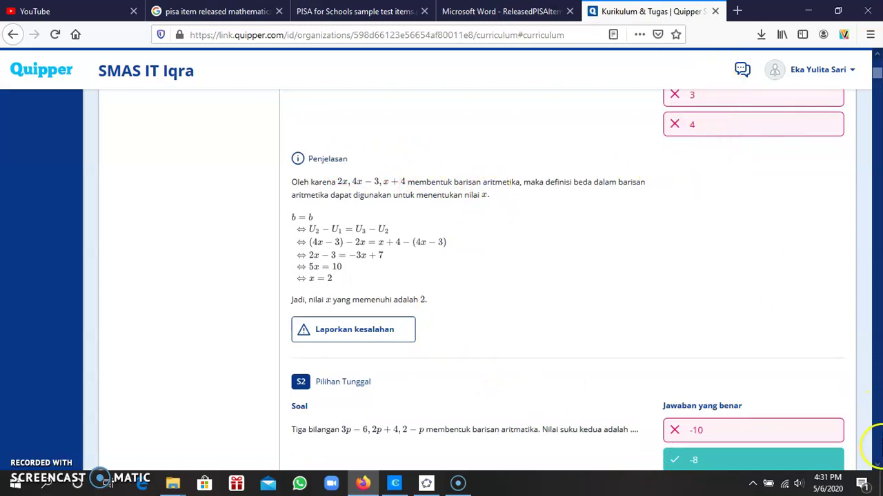
{"action": "scroll", "coordinate": [878, 467], "scroll_direction": "down", "scroll_amount": 5}
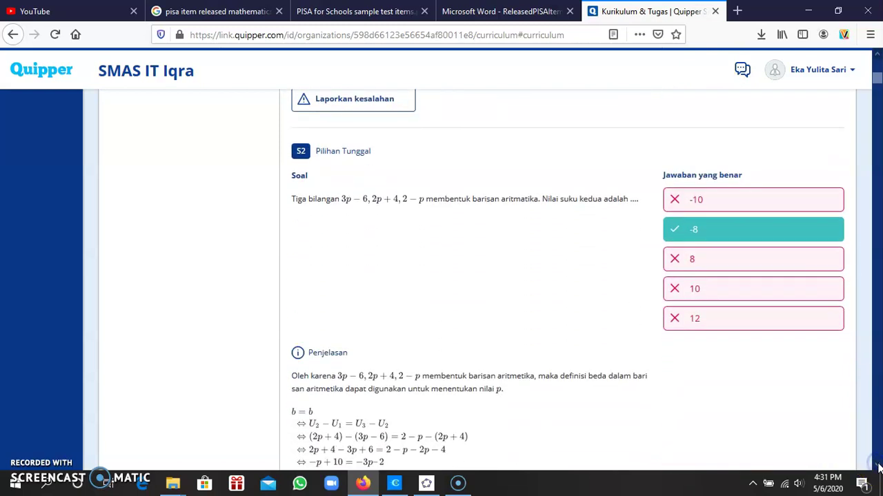
{"action": "scroll", "coordinate": [878, 467], "scroll_direction": "down", "scroll_amount": 1}
{"action": "scroll", "coordinate": [878, 468], "scroll_direction": "down", "scroll_amount": 10}
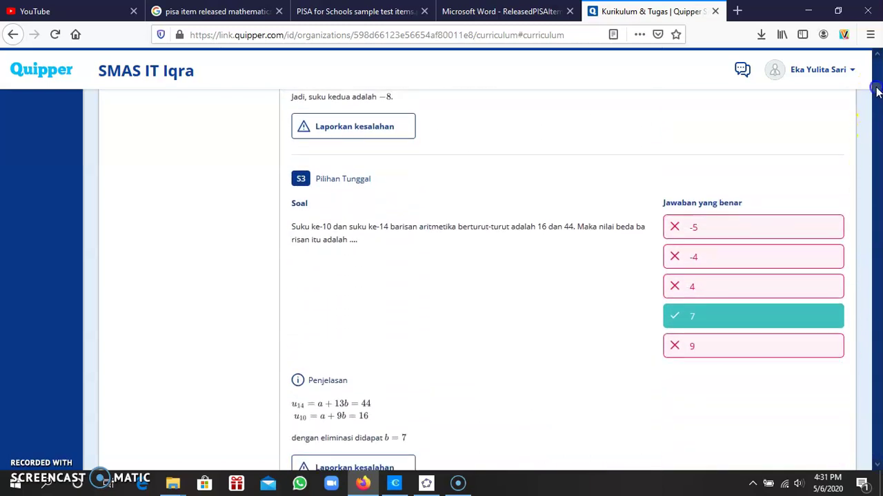
{"action": "left_click_drag", "start_coordinate": [877, 92], "coordinate": [878, 455]}
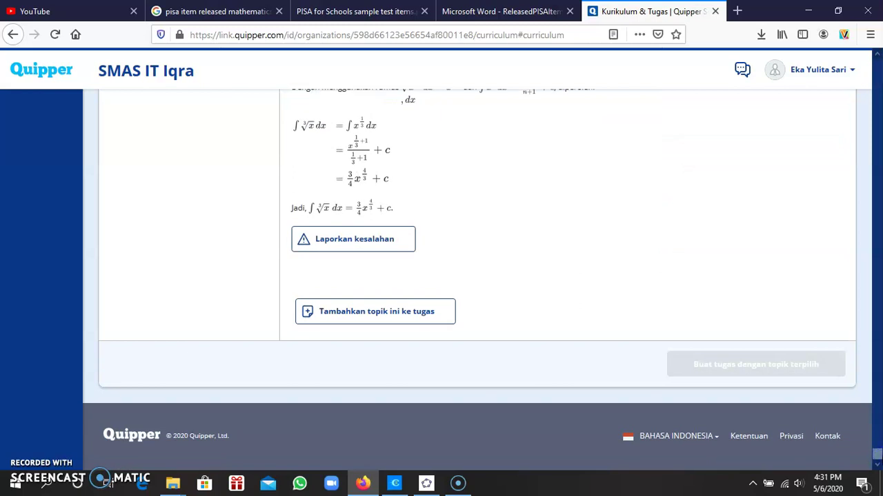
{"action": "left_click_drag", "start_coordinate": [878, 455], "coordinate": [875, 27]}
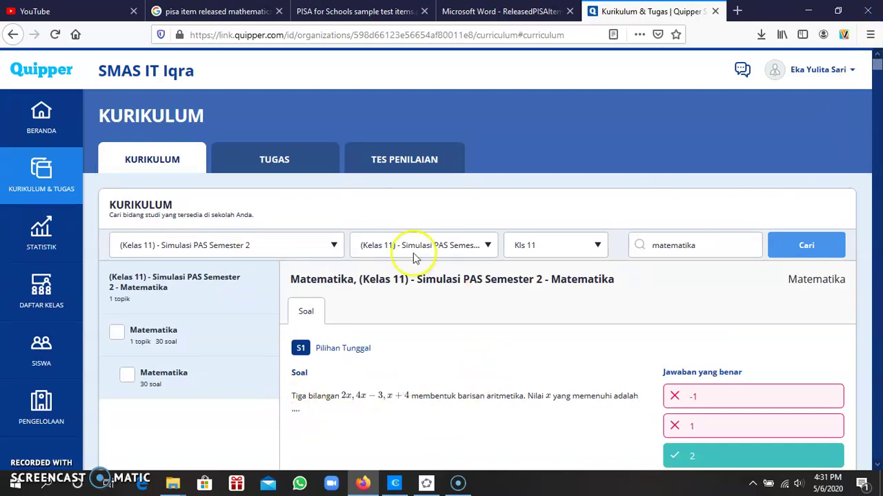
{"action": "left_click", "coordinate": [327, 217]}
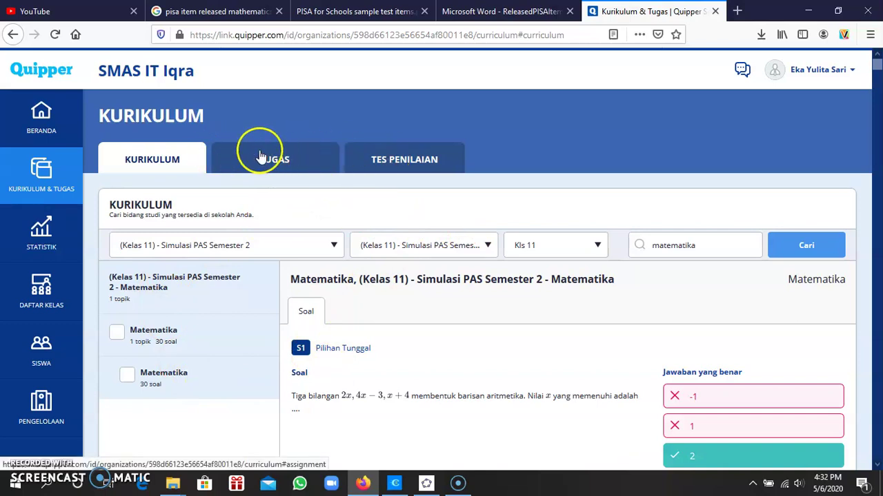
- Open the assessment tests (Tes Penilaian) and select "(Kelas 11) - Simulasi PAS Semester 2 - Matematika"
{"action": "left_click", "coordinate": [392, 166]}
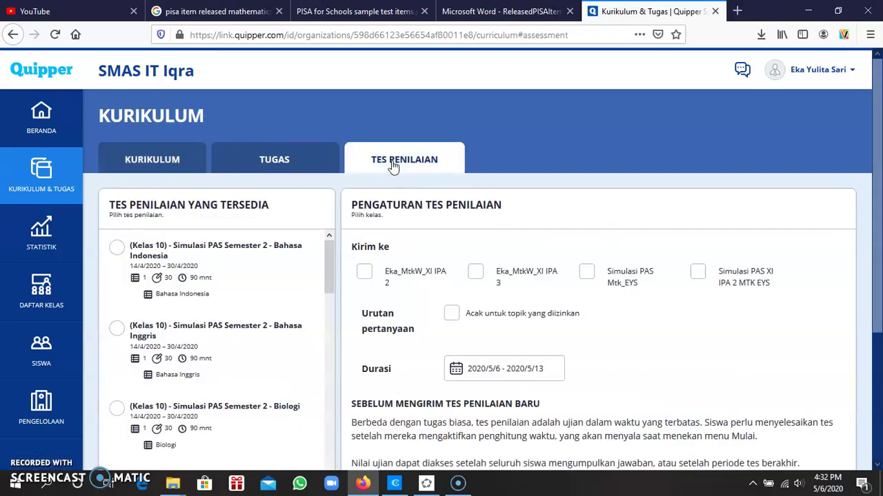
{"action": "mouse_move", "coordinate": [331, 261]}
{"action": "left_mouse_down"}
{"action": "mouse_move", "coordinate": [331, 447]}
{"action": "mouse_move", "coordinate": [332, 271]}
{"action": "left_mouse_up"}
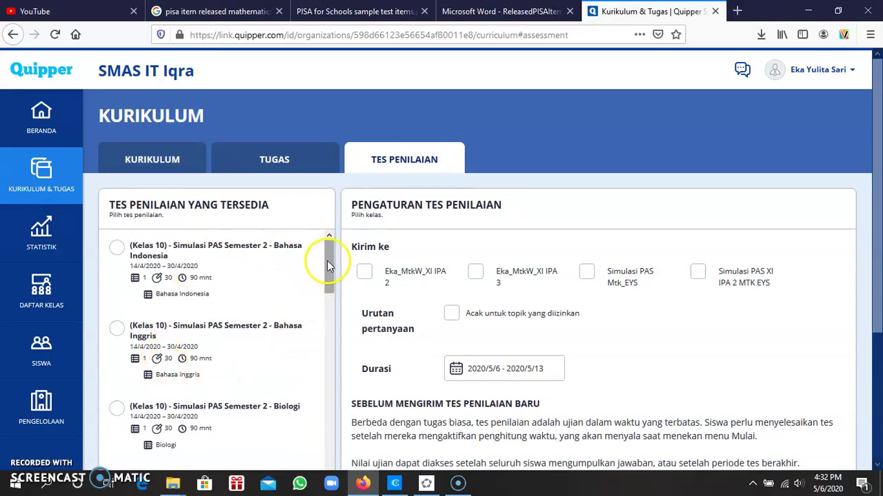
{"action": "left_click_drag", "start_coordinate": [331, 255], "coordinate": [331, 459]}
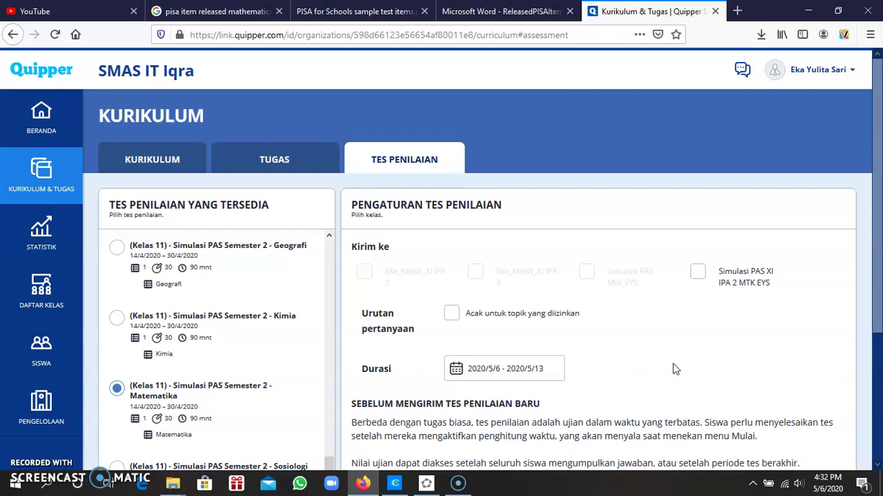
- Assign the assessment to the class "Simulasi PAS XI IPA 2 MTK EYS" and enable random question order for permitted topics
{"action": "left_click", "coordinate": [699, 347]}
{"action": "left_click", "coordinate": [736, 283]}
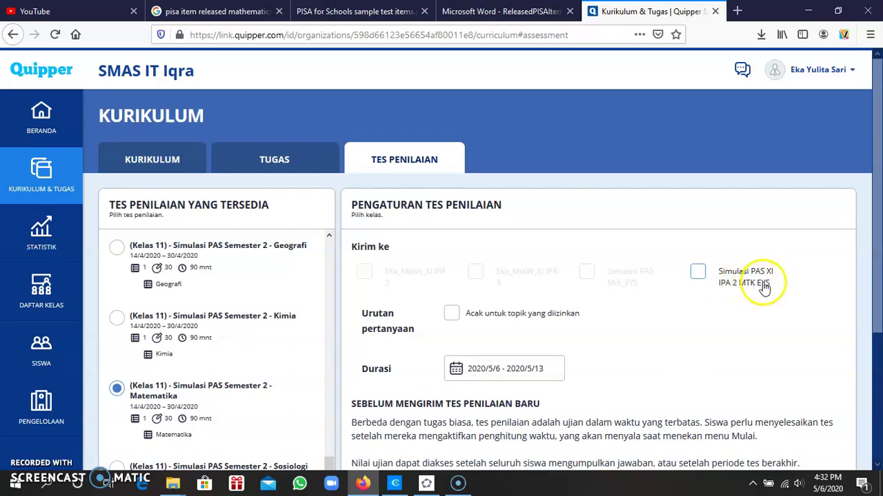
{"action": "left_click", "coordinate": [698, 273]}
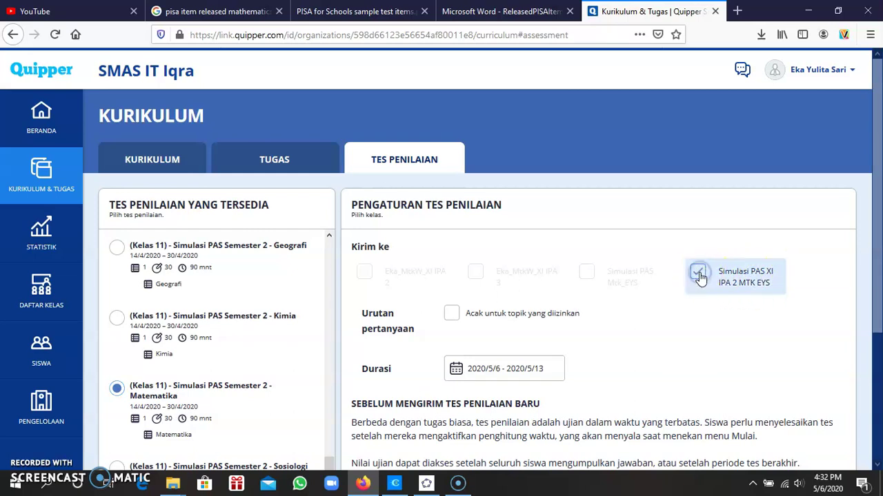
{"action": "left_click_drag", "start_coordinate": [880, 147], "coordinate": [879, 245]}
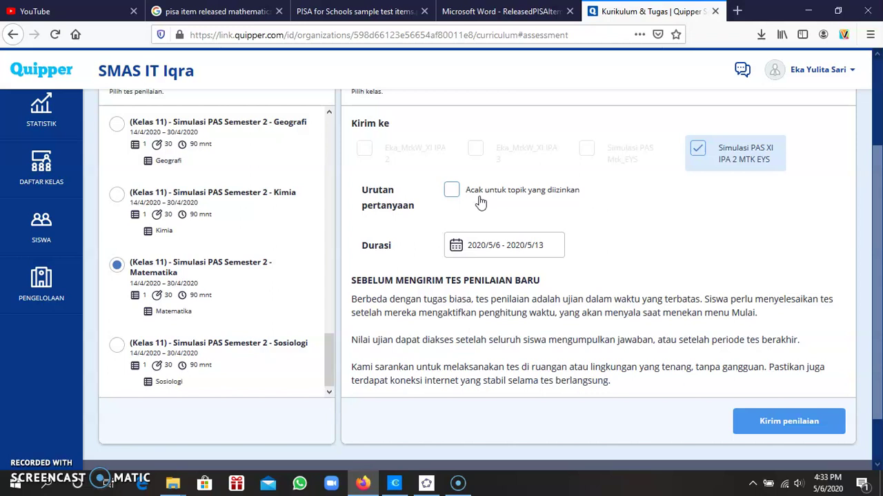
{"action": "left_click", "coordinate": [451, 191]}
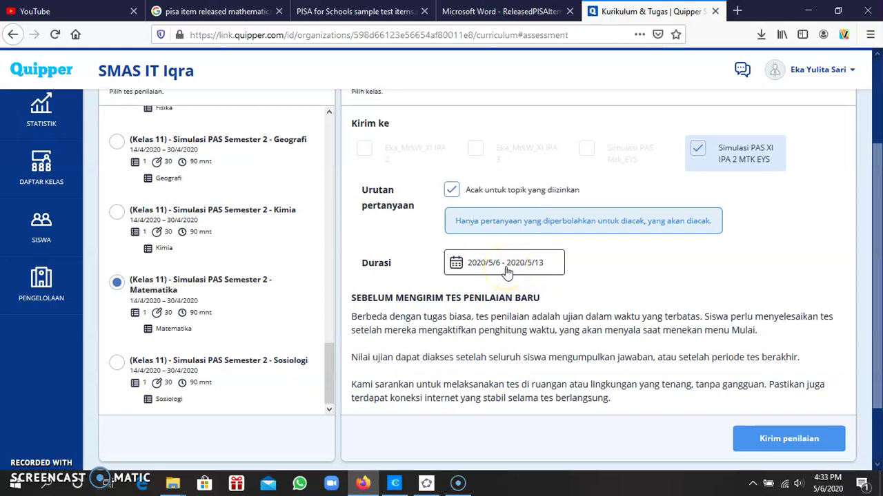
- Set a custom assessment duration (Atur Sendiri) from 2020/5/11 to 2020/5/11 and apply it
{"action": "left_click", "coordinate": [505, 268]}
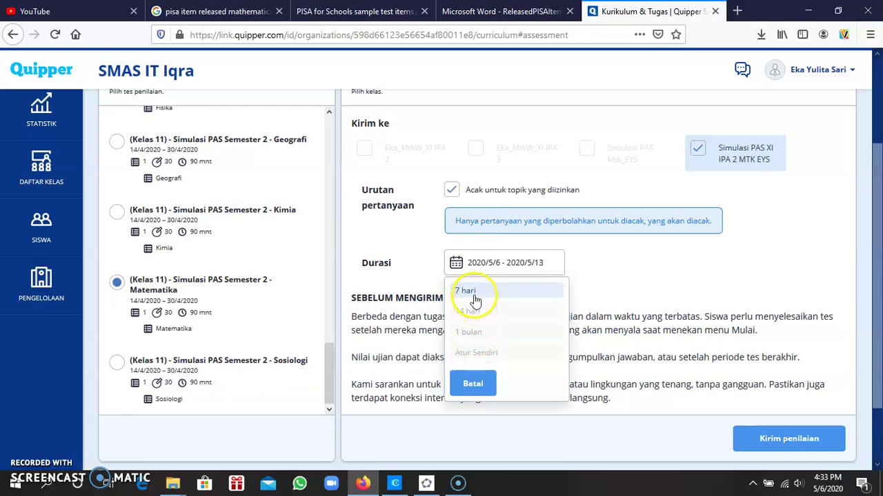
{"action": "left_click", "coordinate": [476, 354]}
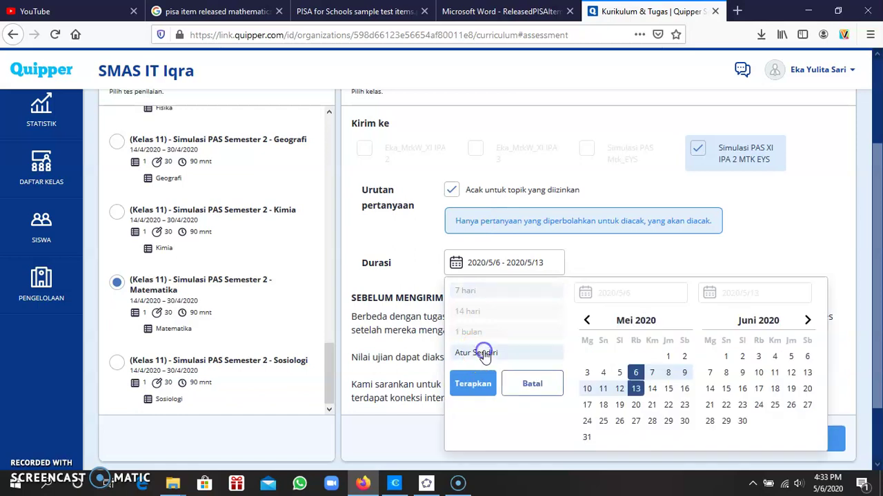
{"action": "left_click", "coordinate": [603, 390]}
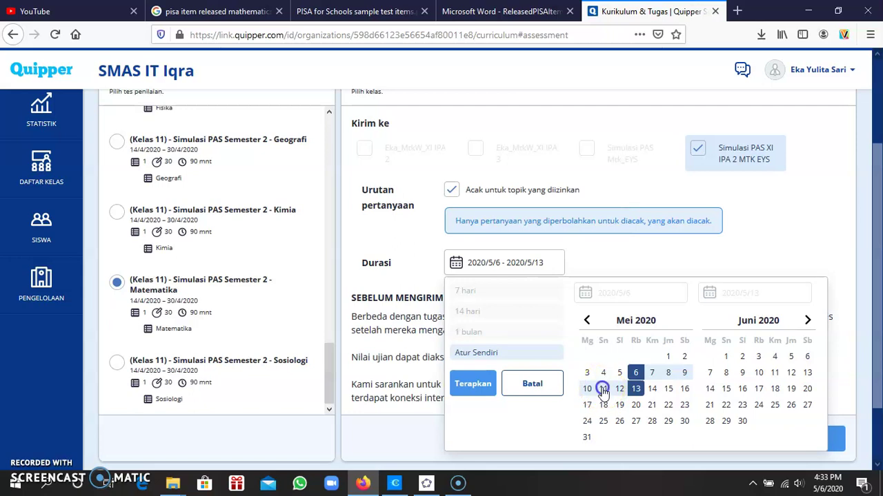
{"action": "left_click", "coordinate": [603, 390]}
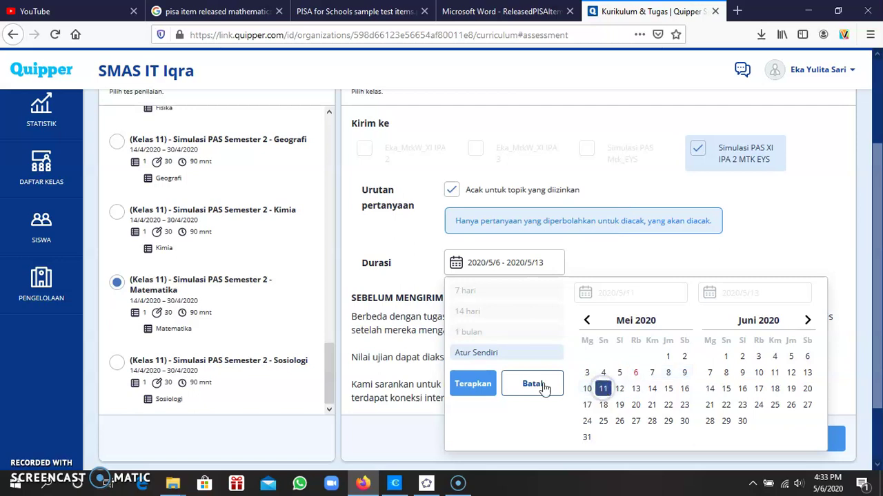
{"action": "left_click", "coordinate": [459, 383]}
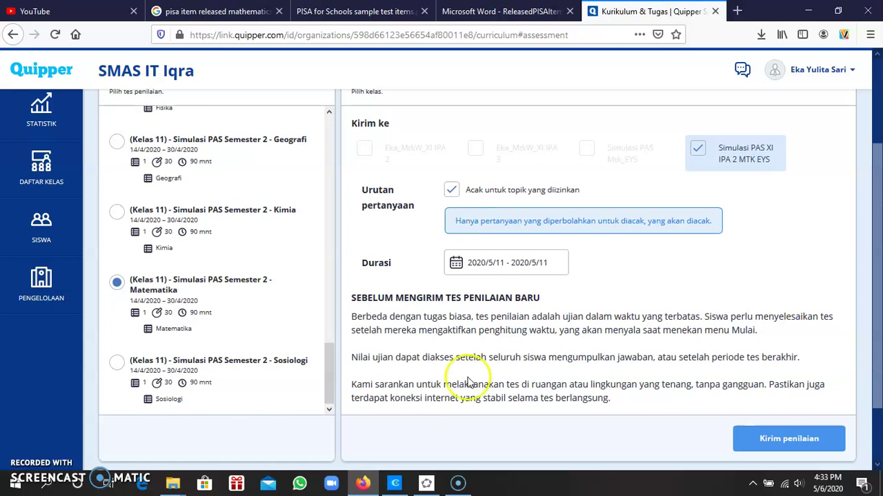
- Send the Matematika assessment to the selected class, confirm the submission and close the resulting notice
{"action": "left_click_drag", "start_coordinate": [876, 176], "coordinate": [878, 215]}
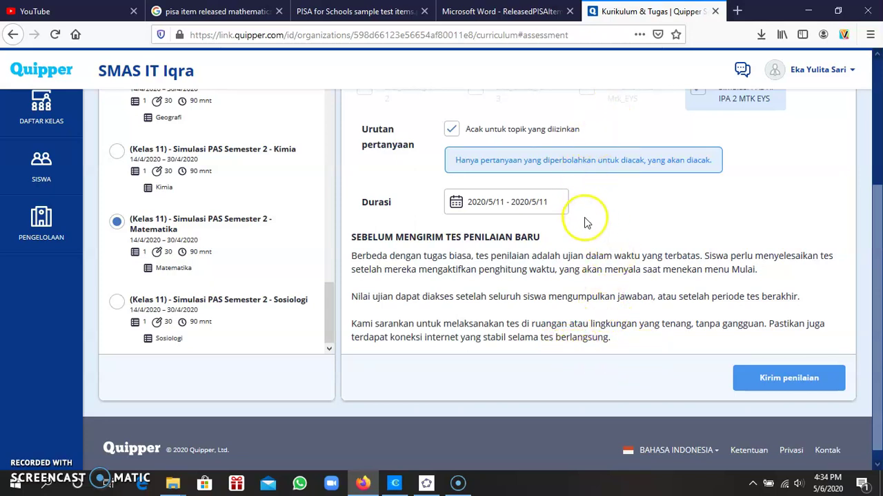
{"action": "left_click", "coordinate": [789, 383]}
{"action": "left_click", "coordinate": [802, 378]}
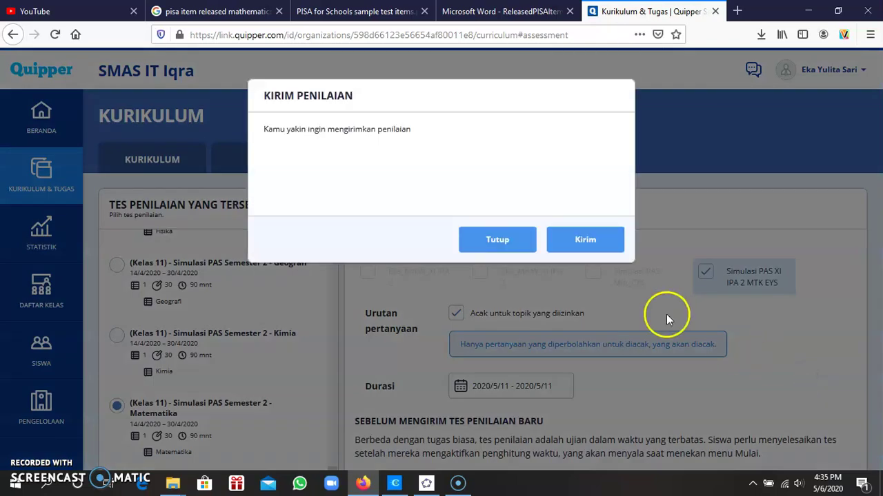
{"action": "left_click", "coordinate": [582, 242]}
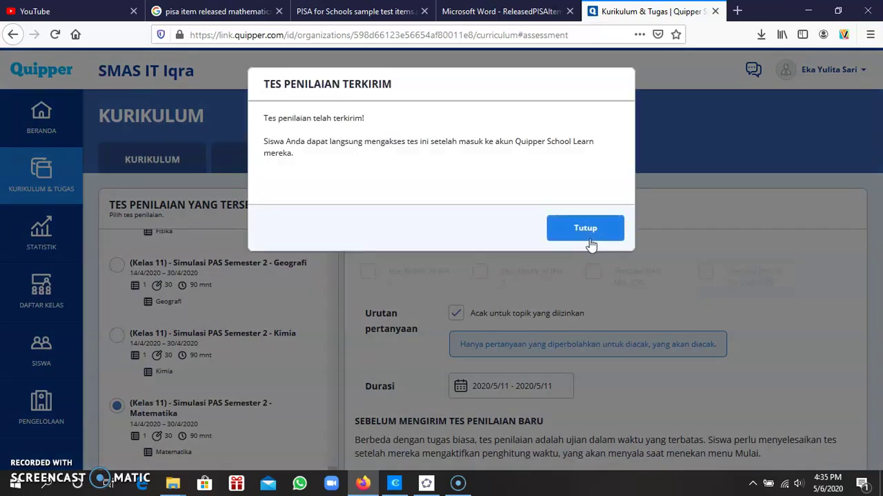
{"action": "mouse_move", "coordinate": [589, 241]}
{"action": "left_mouse_down"}
{"action": "mouse_move", "coordinate": [569, 223]}
{"action": "mouse_move", "coordinate": [454, 188]}
{"action": "mouse_move", "coordinate": [461, 173]}
{"action": "mouse_move", "coordinate": [588, 225]}
{"action": "left_mouse_up"}
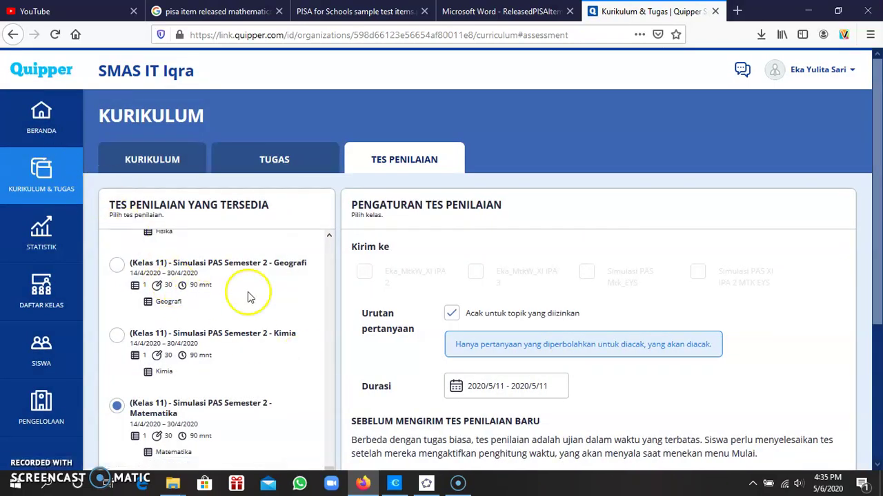
- Open the class list (Daftar Kelas) and search the active classes for "simulasi"
{"action": "left_click", "coordinate": [154, 164]}
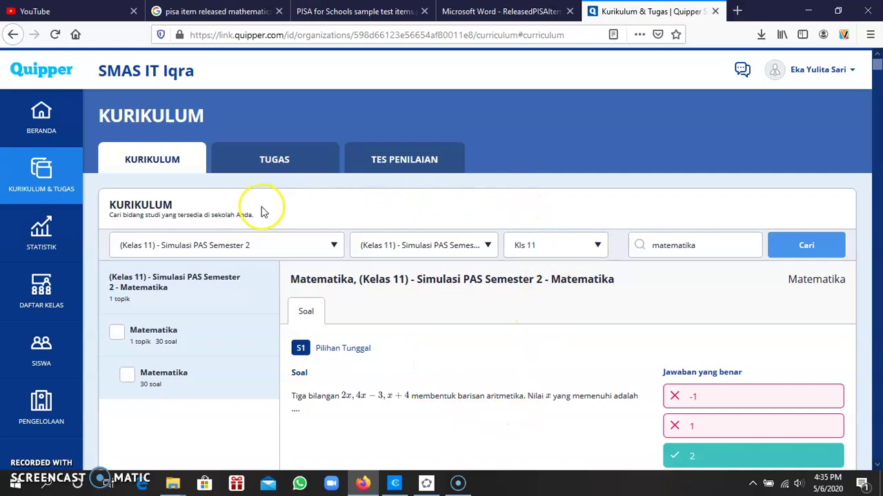
{"action": "left_click", "coordinate": [43, 293]}
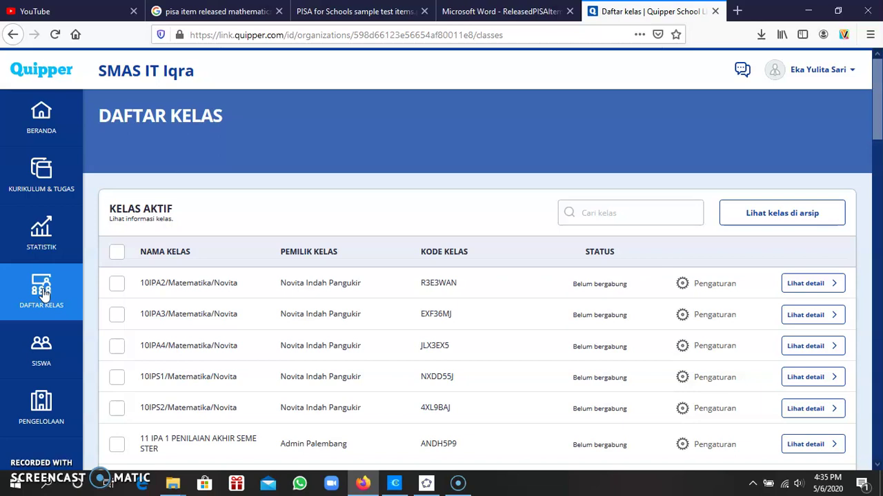
{"action": "left_click", "coordinate": [591, 211]}
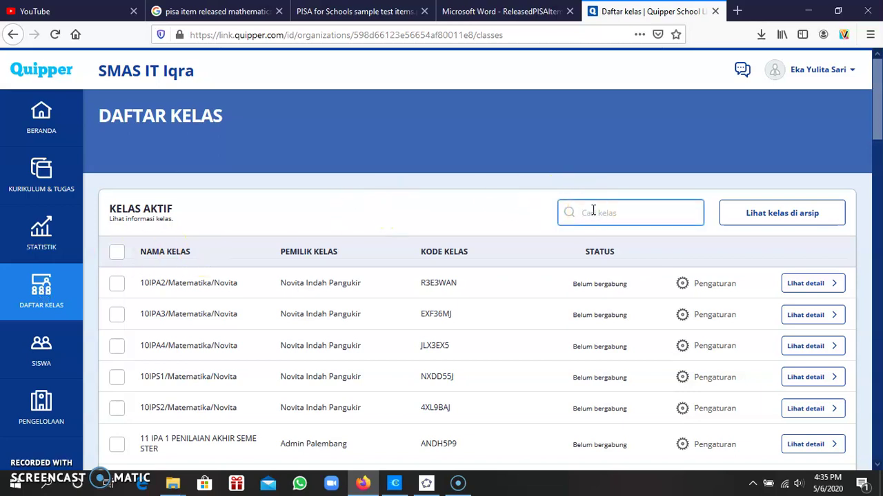
{"action": "type", "text": "sin"}
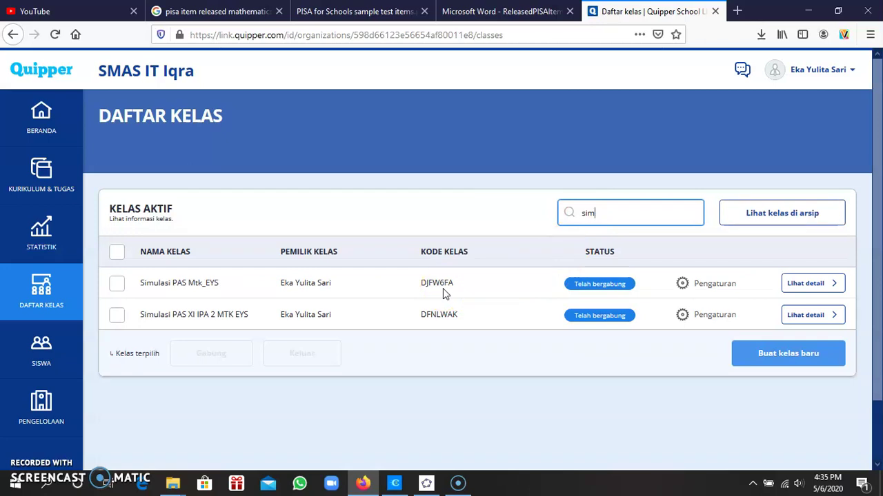
{"action": "left_click", "coordinate": [654, 220]}
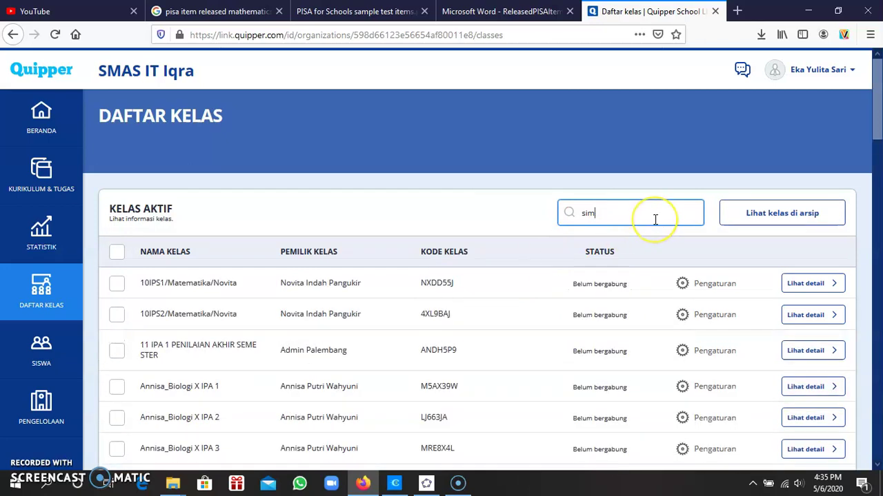
{"action": "type", "text": "lasi"}
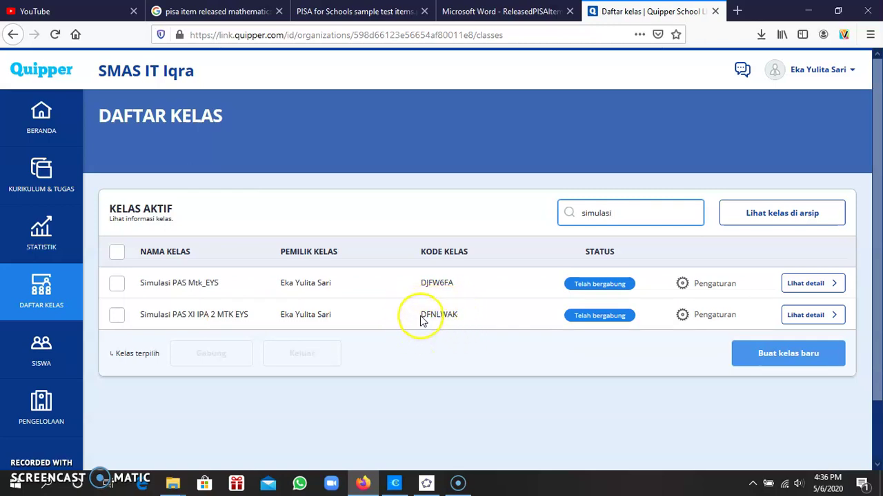
- Examine the class code of the "Simulasi PAS XI IPA 2 MTK EYS" class in the class list
{"action": "left_click_drag", "start_coordinate": [421, 318], "coordinate": [461, 318]}
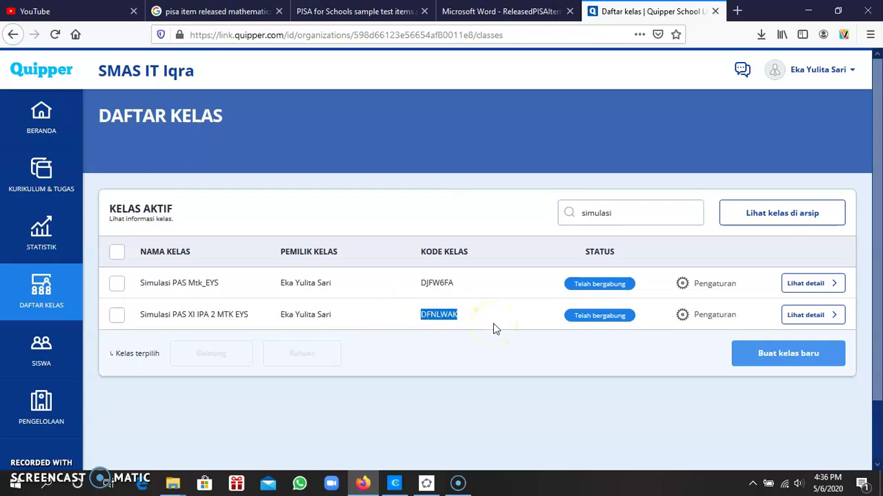
{"action": "left_click", "coordinate": [493, 324]}
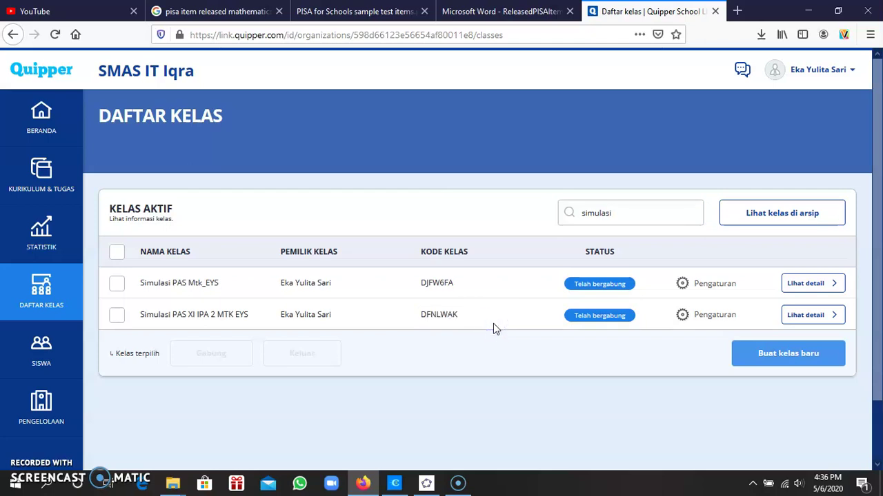
{"action": "left_click", "coordinate": [420, 316]}
{"action": "left_click", "coordinate": [426, 295]}
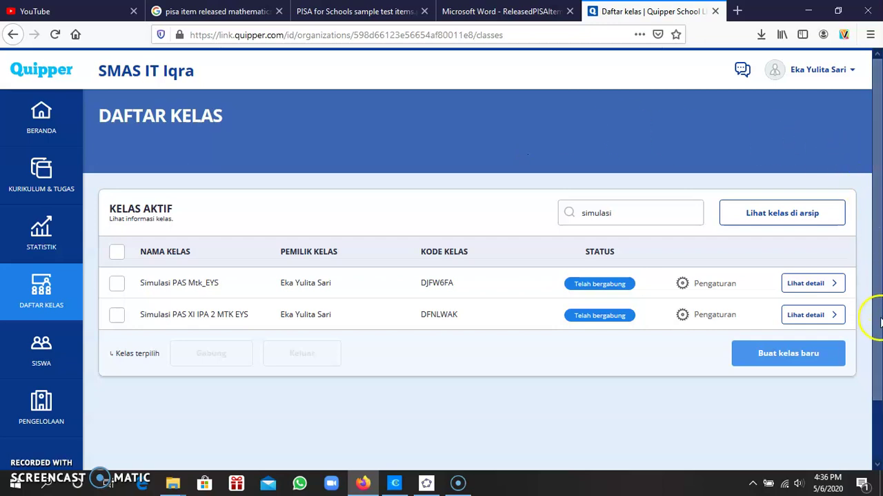
{"action": "left_click", "coordinate": [875, 407]}
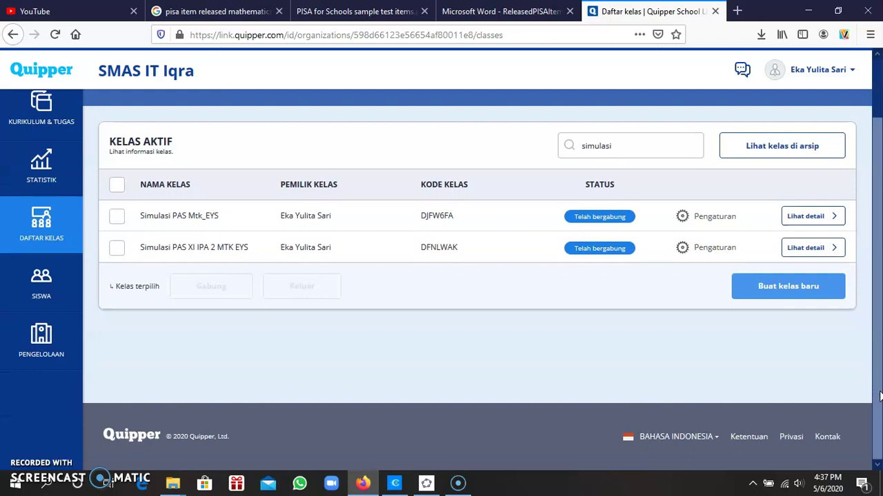
{"action": "left_click", "coordinate": [877, 98]}
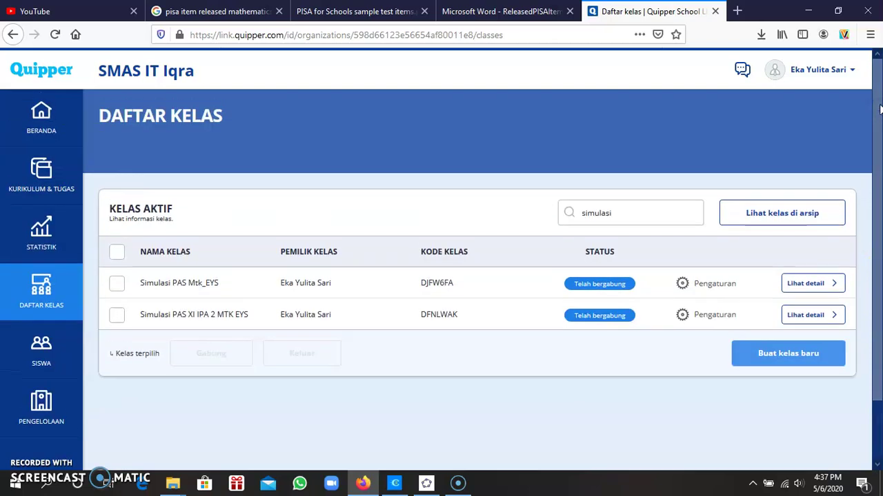
{"action": "left_click", "coordinate": [878, 61]}
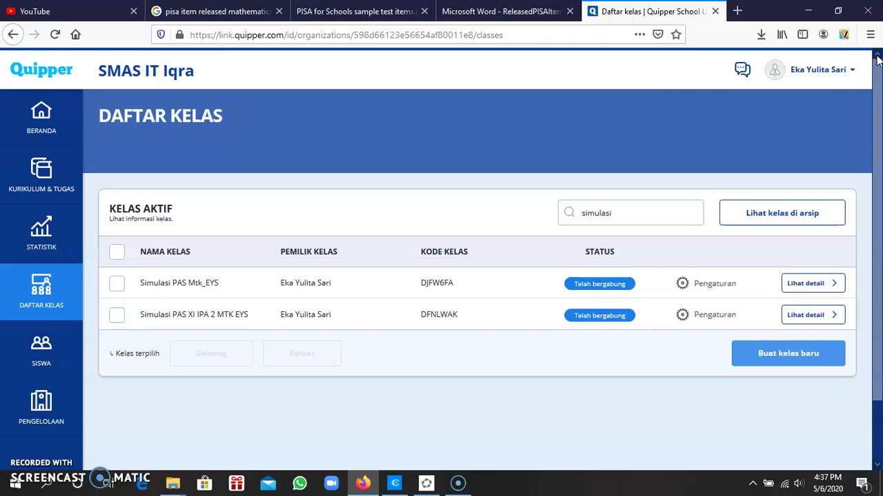
- Return to the curriculum and assignments page (Kurikulum & Tugas)
{"action": "left_click", "coordinate": [39, 176]}
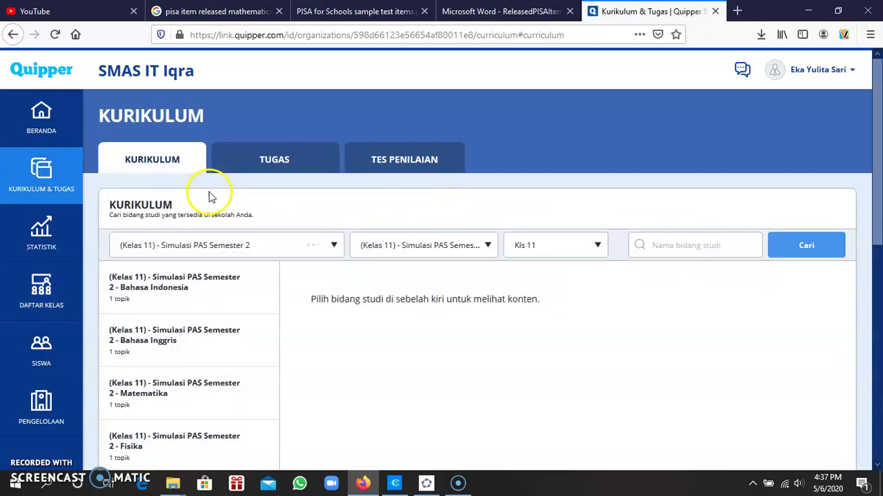